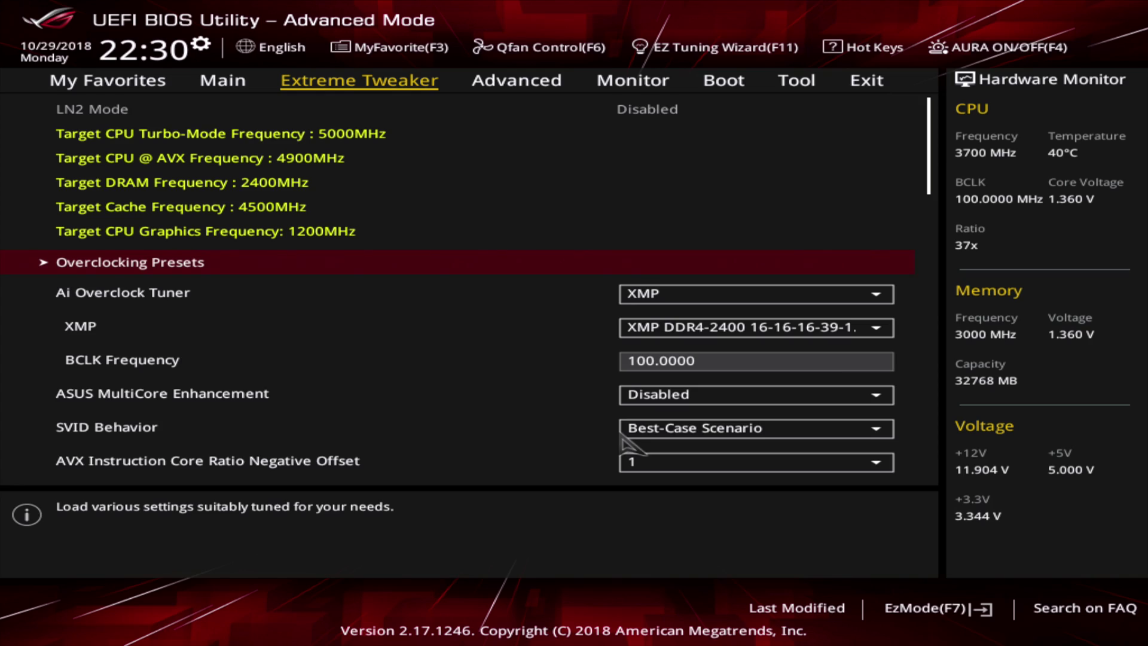
Set Ai Overclock Tuner to Manual and BCLK Frequency to 100.
{"action": "key", "text": "Down"}
{"action": "key", "text": "Return"}
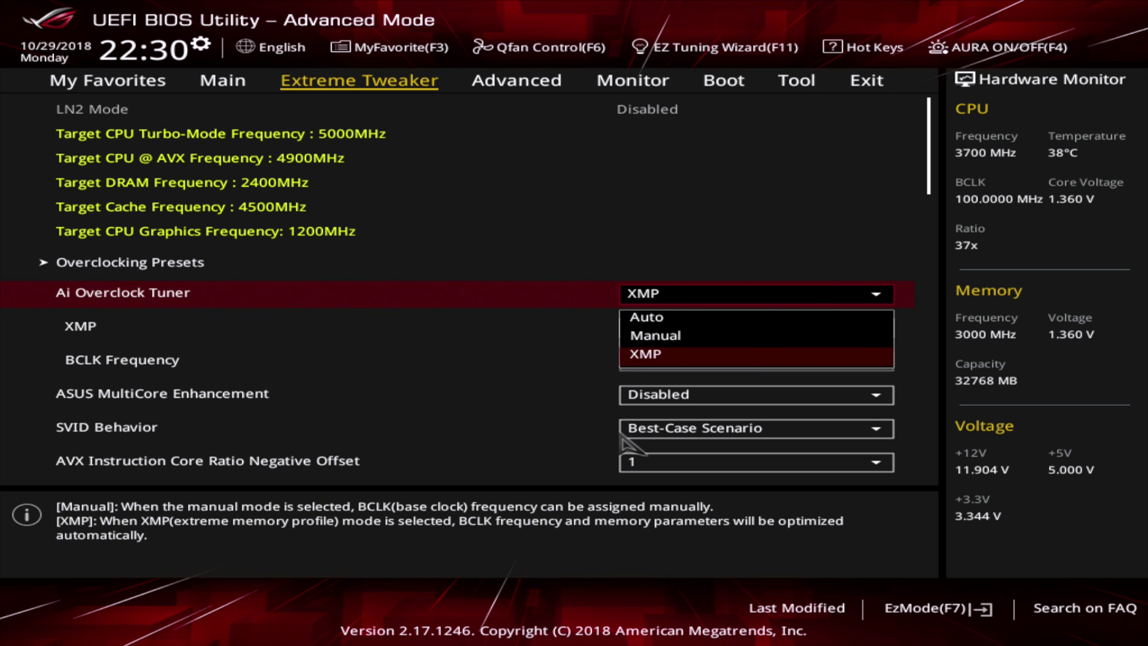
{"action": "key", "text": "Up"}
{"action": "key", "text": "Return"}
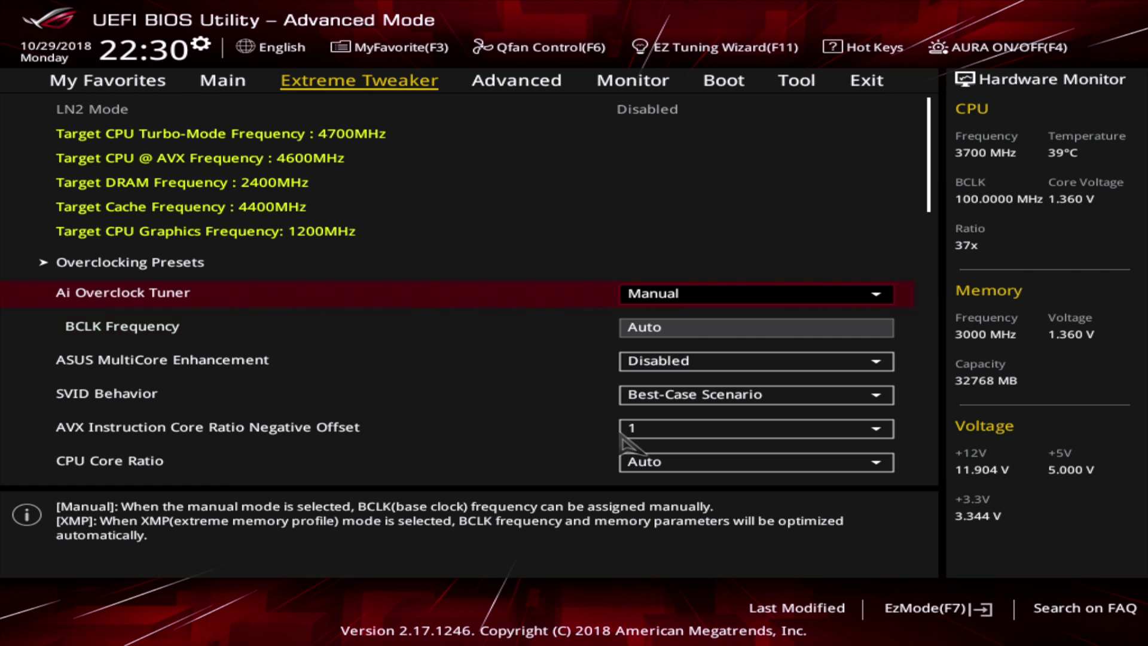
{"action": "key", "text": "Down"}
{"action": "type", "text": "100"}
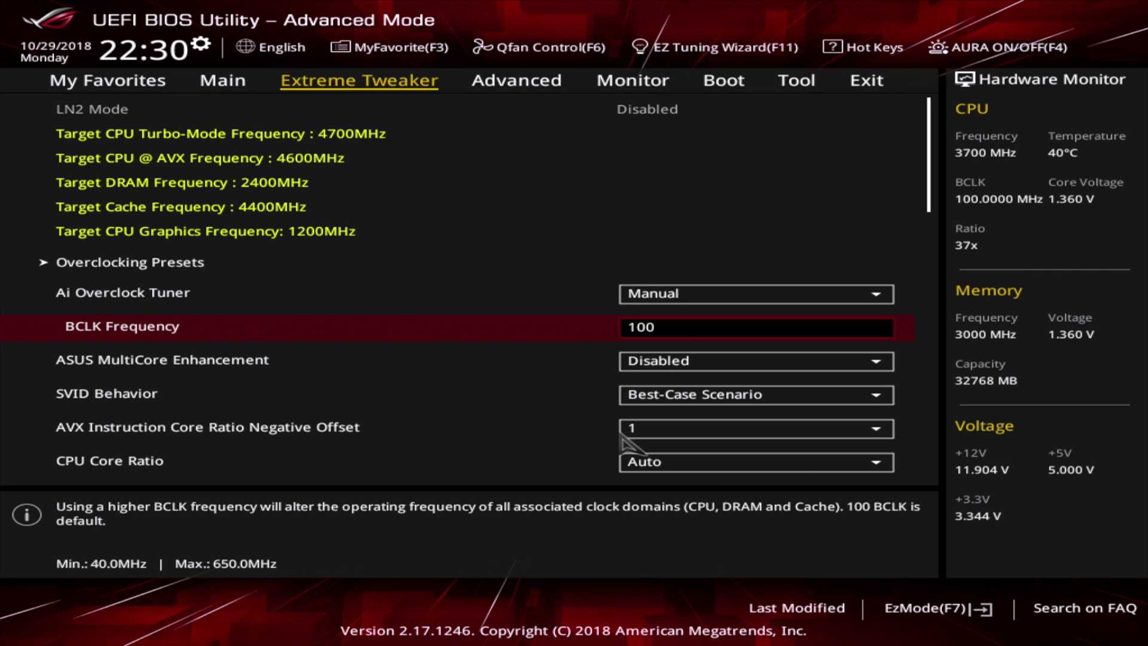
{"action": "key", "text": "Return"}
Set CPU Core Ratio to Sync All Cores with a 1-Core Ratio Limit of 50.
{"action": "key", "text": "Down"}
{"action": "key", "text": "Down"}
{"action": "key", "text": "Down"}
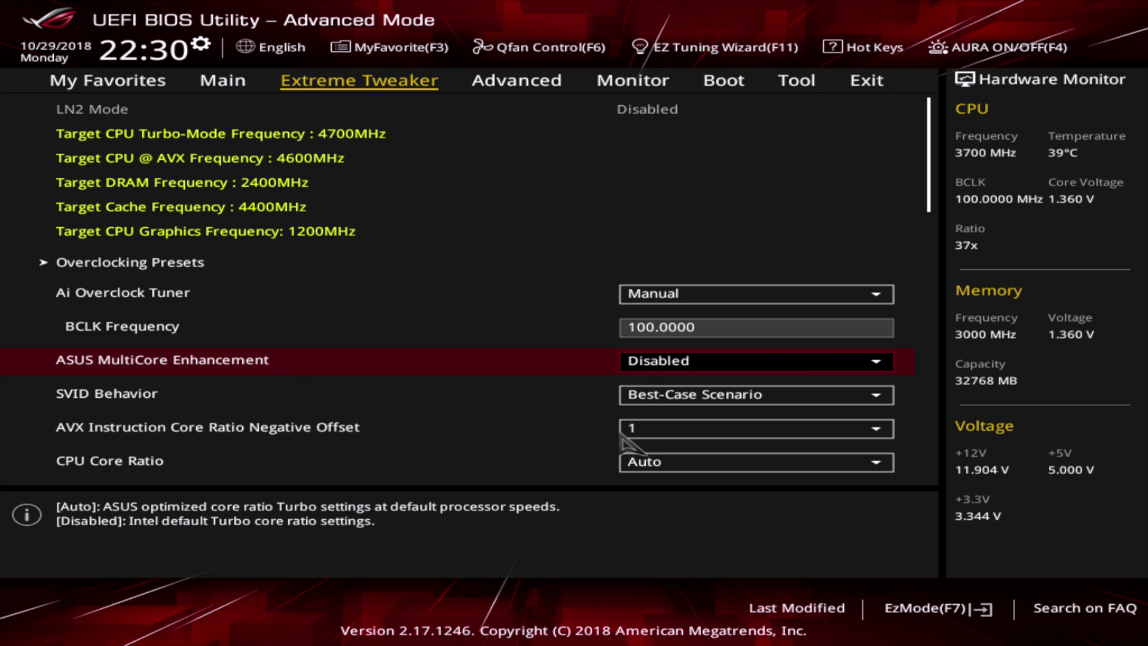
{"action": "key", "text": "Down"}
{"action": "key", "text": "Down"}
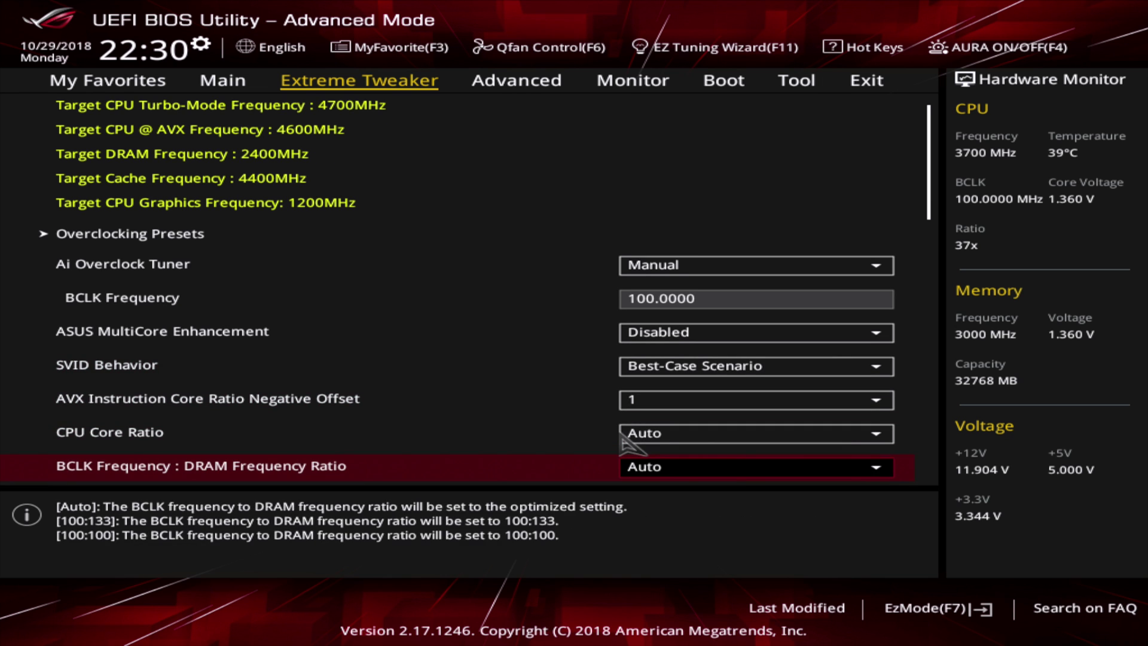
{"action": "key", "text": "Up"}
{"action": "key", "text": "Return"}
{"action": "key", "text": "Down"}
{"action": "key", "text": "Return"}
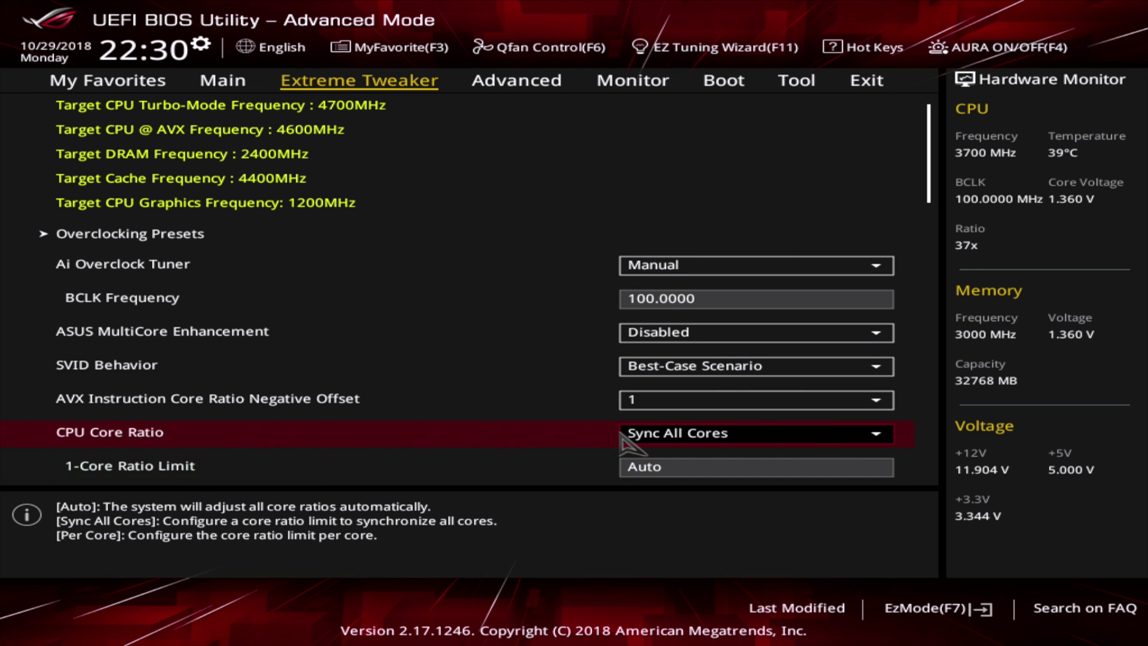
Set DRAM Frequency to DDR4-3000MHz.
{"action": "key", "text": "Down"}
{"action": "type", "text": "50"}
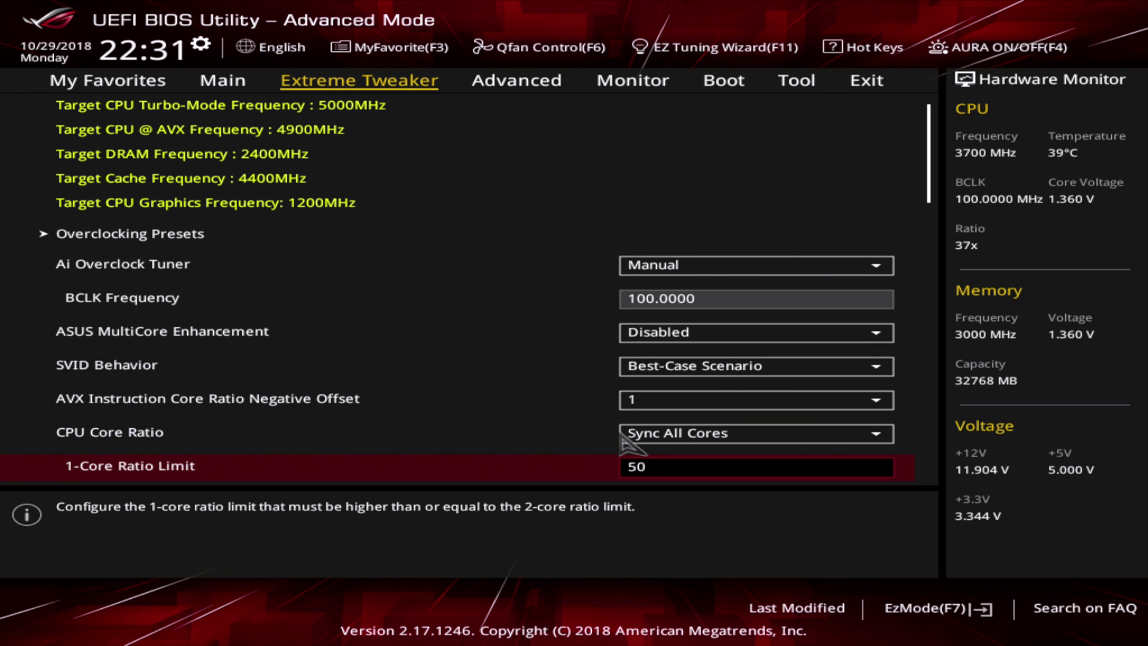
{"action": "key", "text": "Return"}
{"action": "key", "text": "Down"}
{"action": "key", "text": "Down"}
{"action": "key", "text": "Down"}
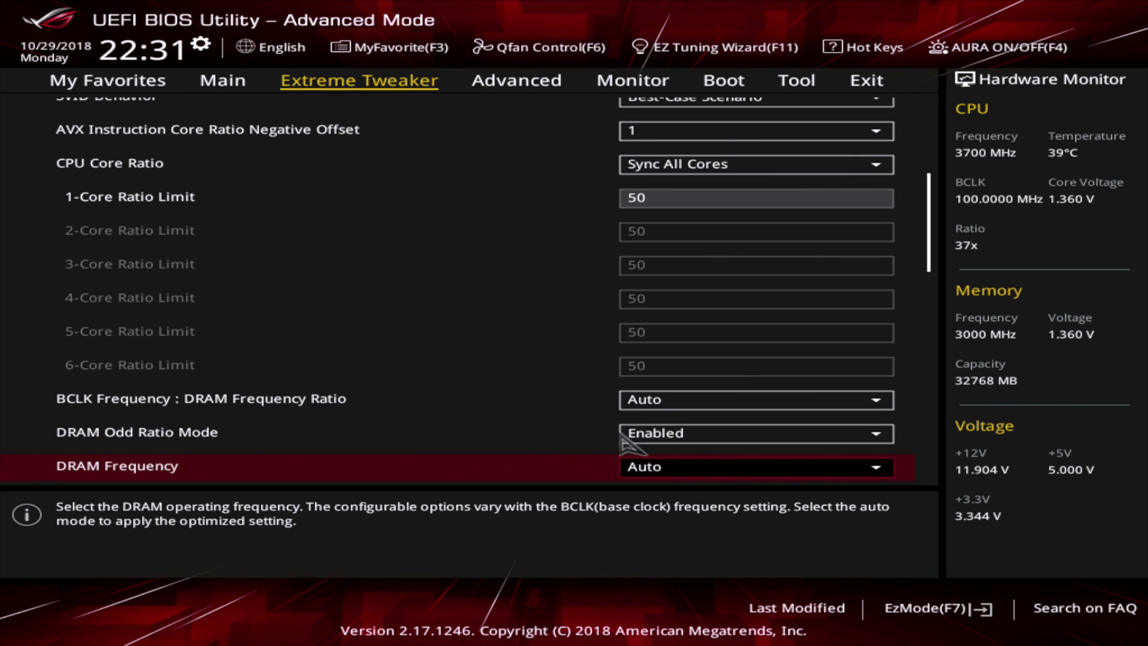
{"action": "key", "text": "Return"}
{"action": "key", "text": "Down"}
{"action": "key", "text": "Down"}
{"action": "key", "text": "Down"}
{"action": "key", "text": "Down"}
{"action": "key", "text": "Down"}
{"action": "key", "text": "Down"}
{"action": "key", "text": "Down"}
{"action": "key", "text": "Down"}
{"action": "key", "text": "Down"}
{"action": "key", "text": "Down"}
{"action": "key", "text": "Down"}
{"action": "key", "text": "Down"}
{"action": "key", "text": "Down"}
{"action": "key", "text": "Down"}
{"action": "key", "text": "Down"}
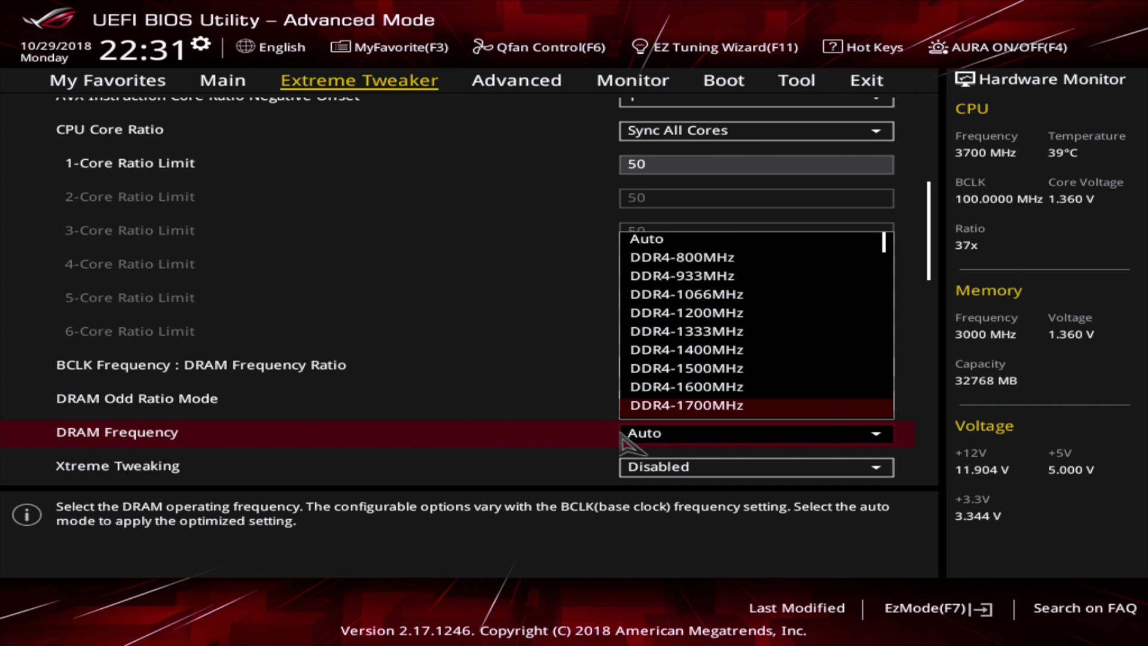
{"action": "key", "text": "Down"}
{"action": "key", "text": "Down"}
{"action": "key", "text": "Down"}
{"action": "key", "text": "Down"}
{"action": "key", "text": "Down"}
{"action": "key", "text": "Down"}
{"action": "key", "text": "Down"}
{"action": "key", "text": "Down"}
{"action": "key", "text": "Down"}
{"action": "key", "text": "Down"}
{"action": "key", "text": "Down"}
{"action": "key", "text": "Up"}
{"action": "key", "text": "Up"}
{"action": "key", "text": "Up"}
{"action": "key", "text": "Up"}
{"action": "key", "text": "Up"}
{"action": "key", "text": "Up"}
{"action": "key", "text": "Up"}
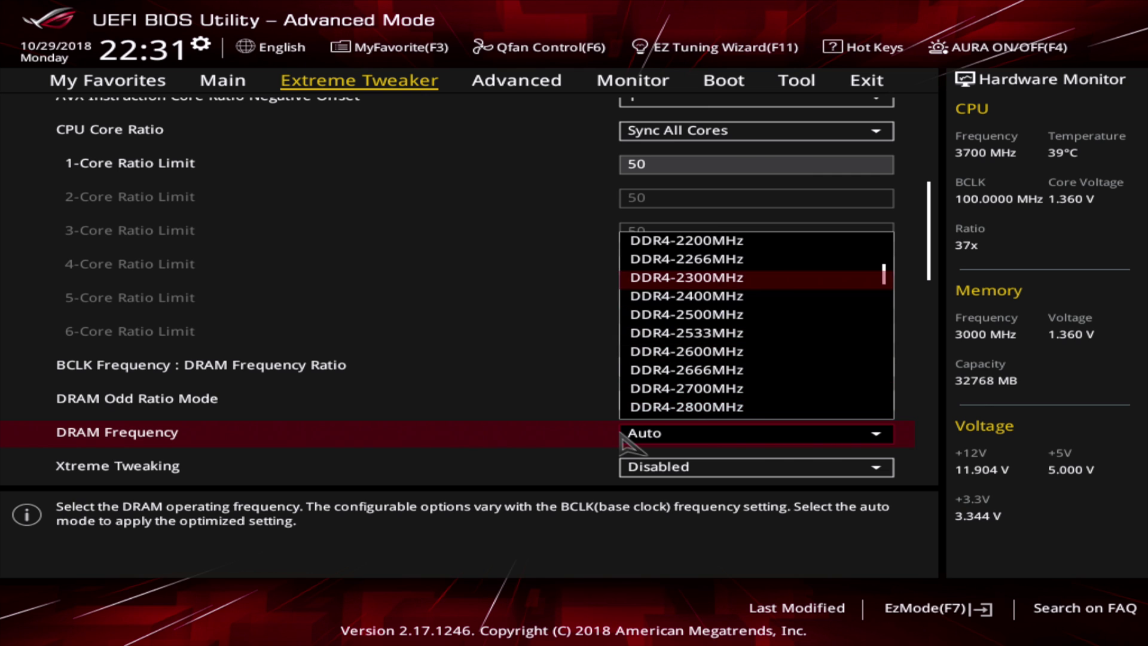
{"action": "key", "text": "Down"}
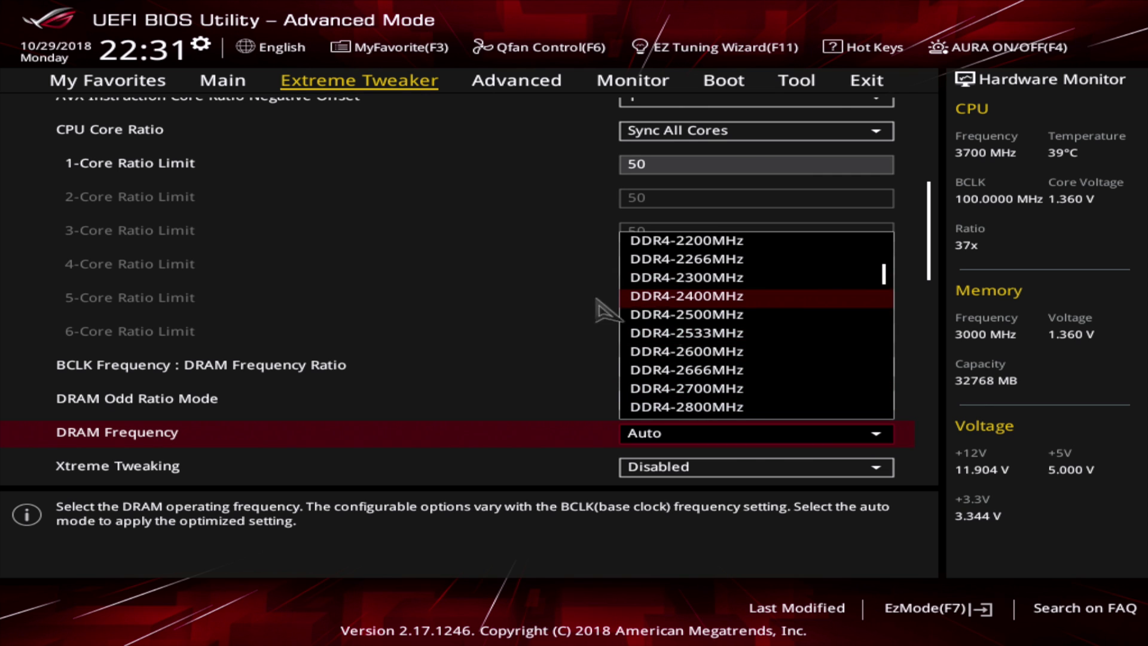
{"action": "scroll", "coordinate": [846, 323], "scroll_direction": "down", "scroll_amount": 9}
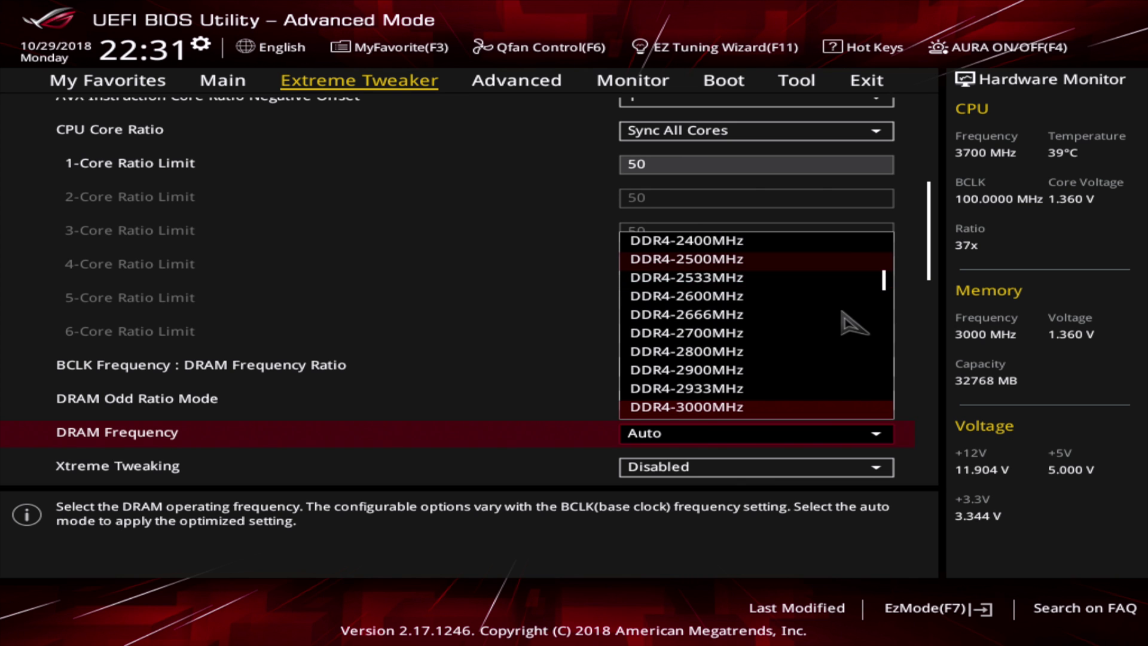
{"action": "key", "text": "Return"}
Open the DRAM Timing Control page, leaving timings on Auto.
{"action": "key", "text": "Down"}
{"action": "key", "text": "Down"}
{"action": "key", "text": "Down"}
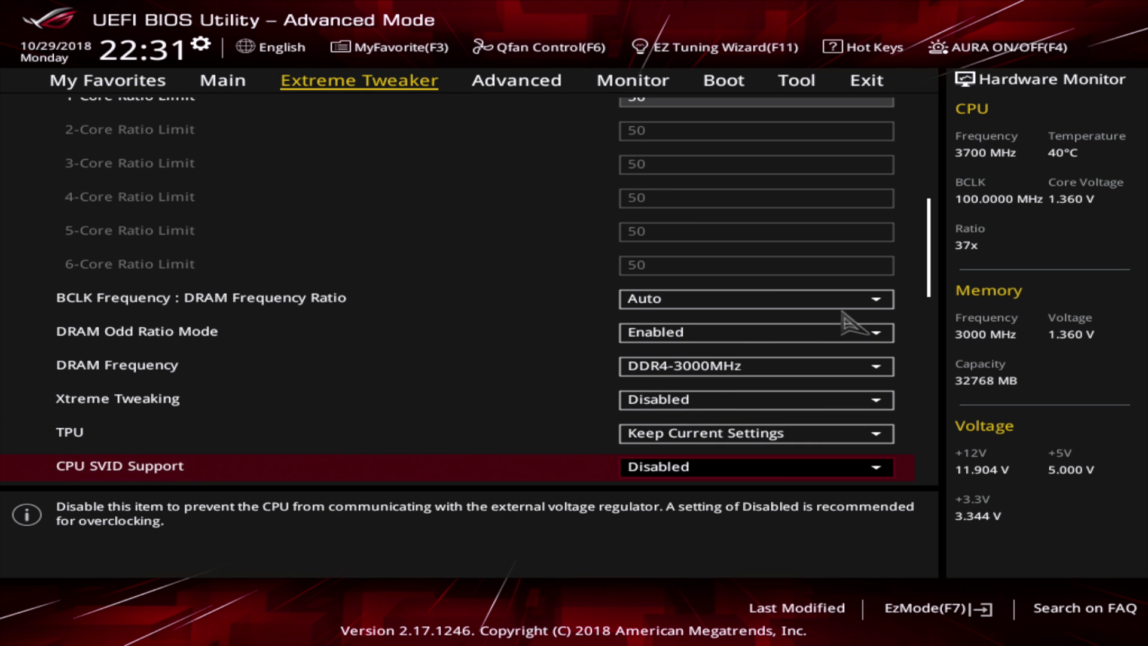
{"action": "key", "text": "Down"}
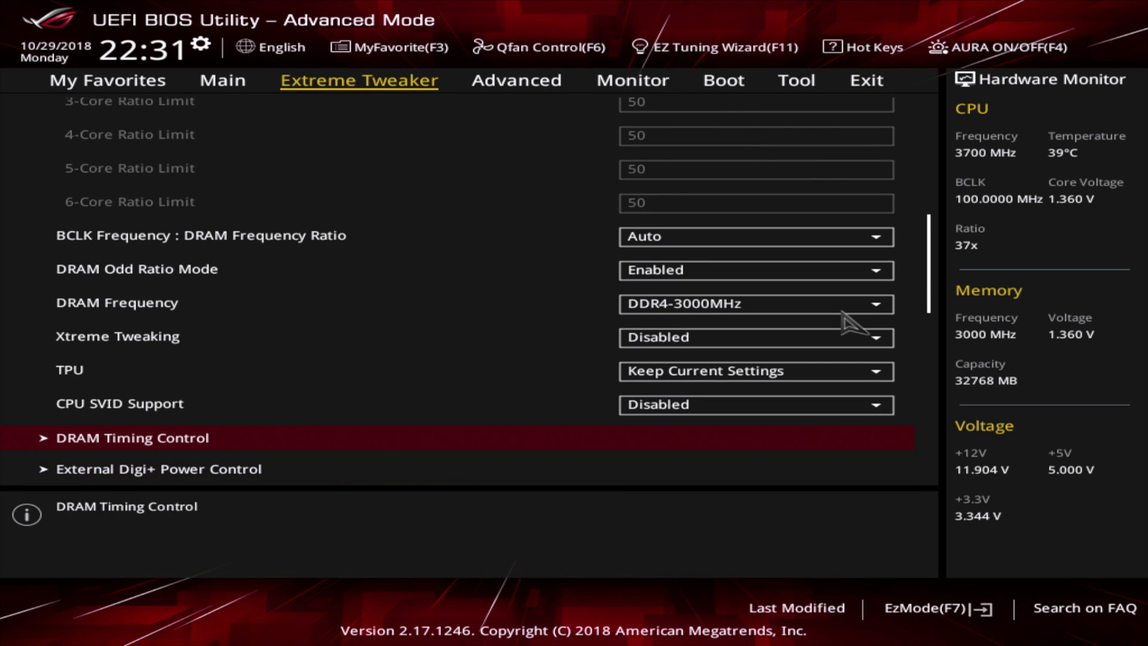
{"action": "key", "text": "Return"}
{"action": "key", "text": "Down"}
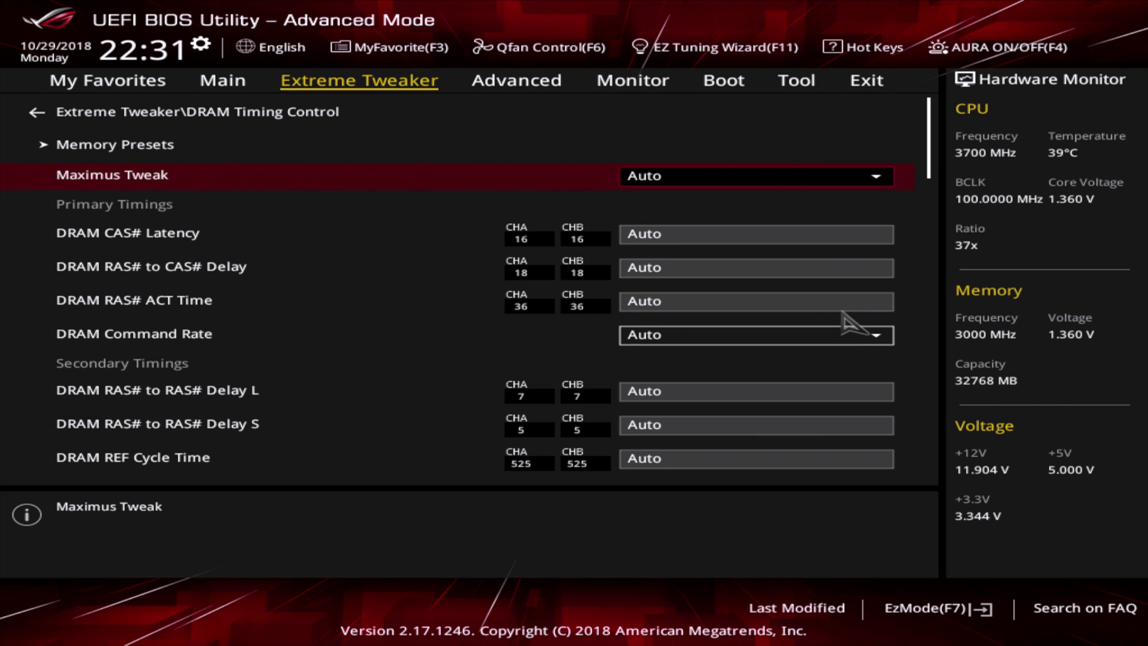
{"action": "key", "text": "Return"}
{"action": "key", "text": "Down"}
{"action": "key", "text": "Down"}
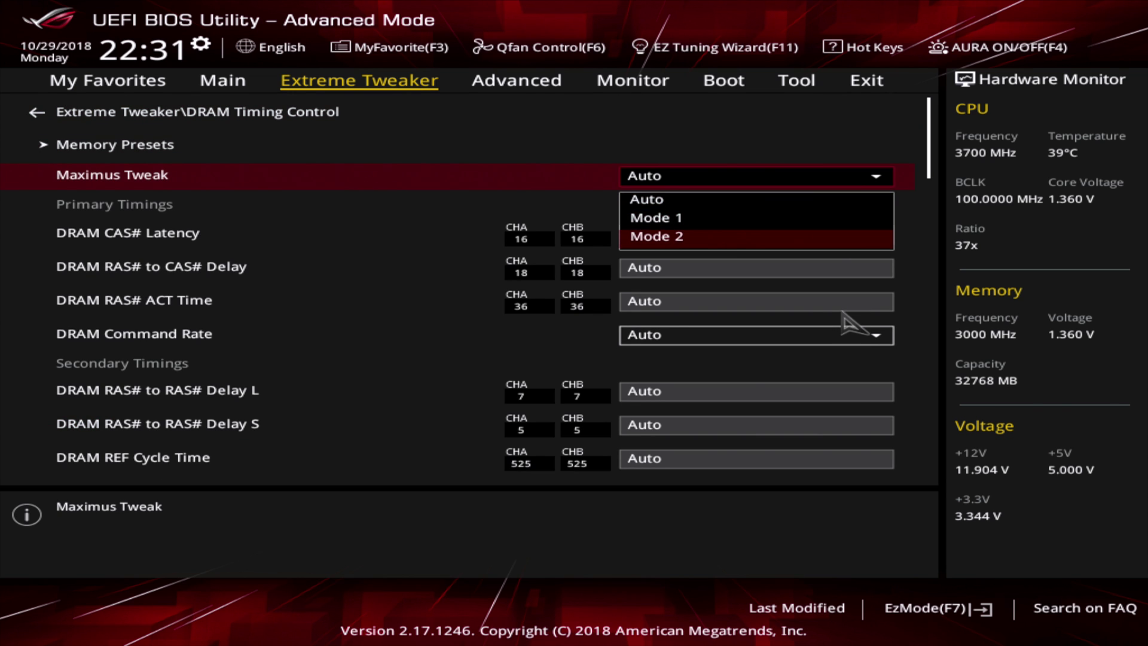
{"action": "key", "text": "Escape"}
{"action": "key", "text": "Down"}
{"action": "key", "text": "Down"}
{"action": "key", "text": "Down"}
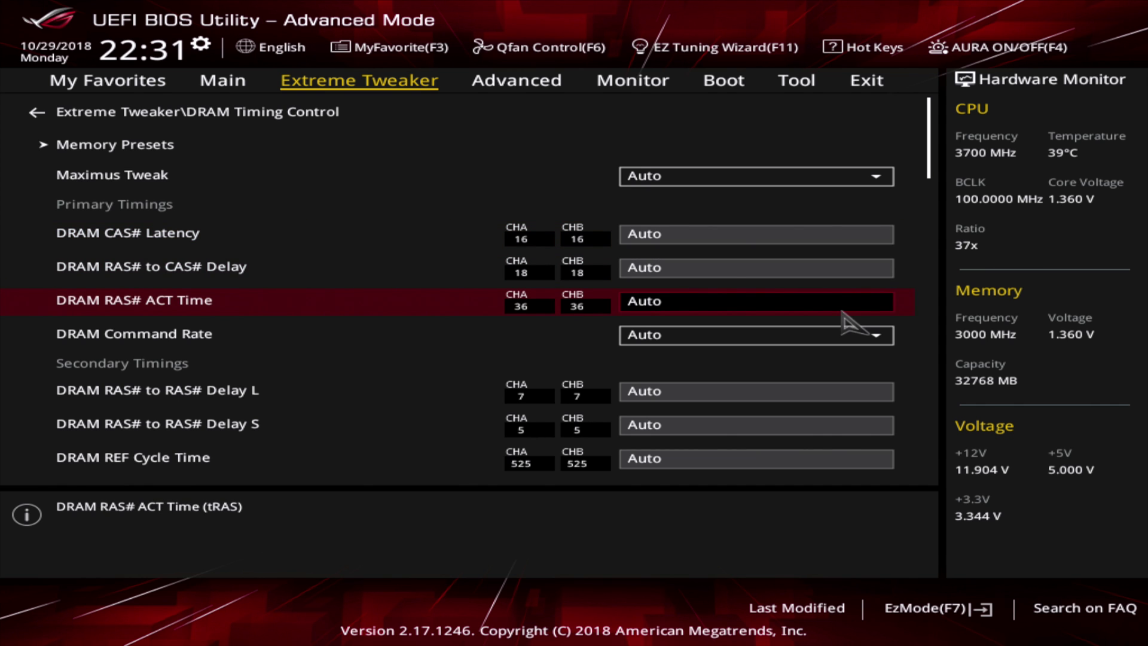
{"action": "key", "text": "Down"}
{"action": "key", "text": "Down"}
{"action": "key", "text": "Down"}
{"action": "key", "text": "Down"}
{"action": "key", "text": "Down"}
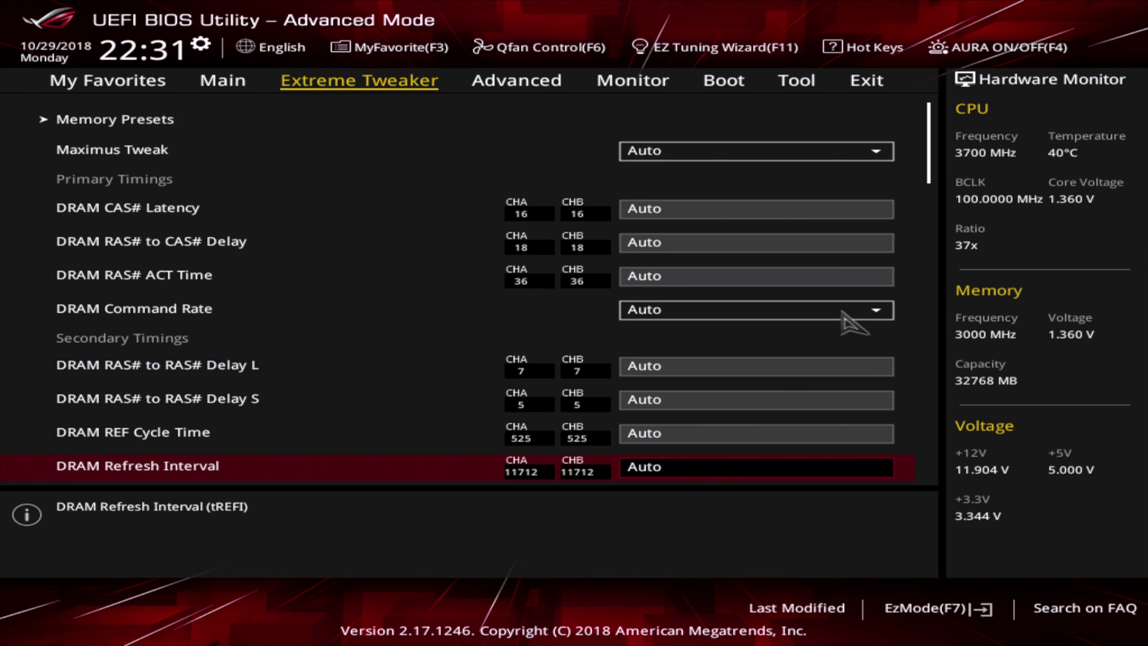
{"action": "key", "text": "Down"}
{"action": "key", "text": "Down"}
{"action": "key", "text": "Down"}
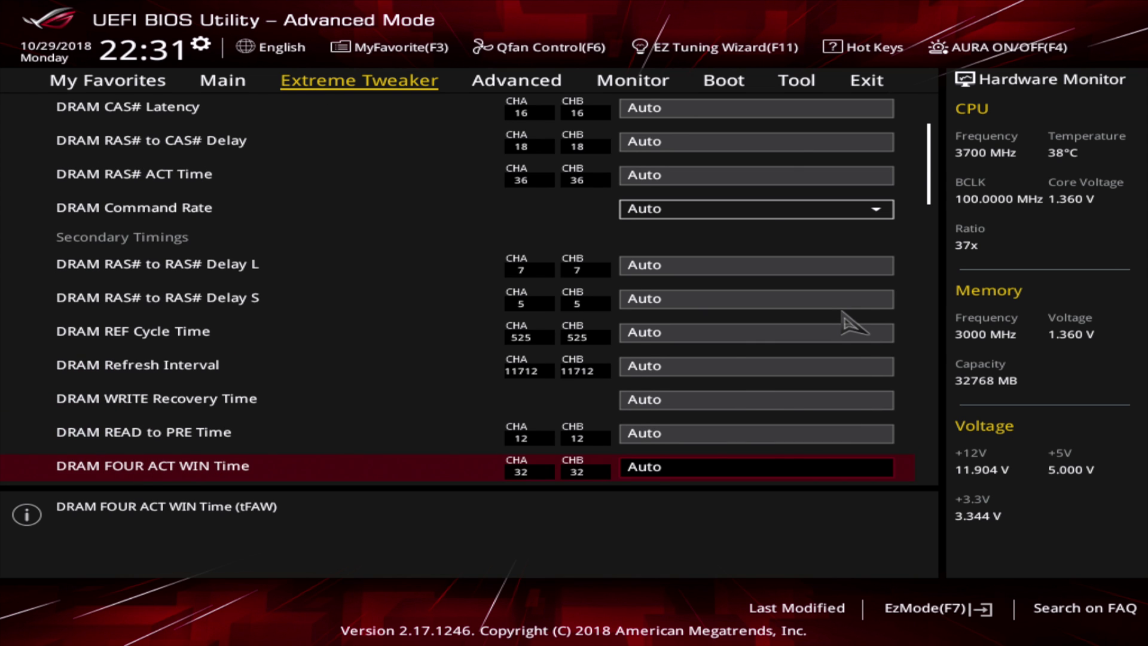
{"action": "key", "text": "Down"}
{"action": "key", "text": "Down"}
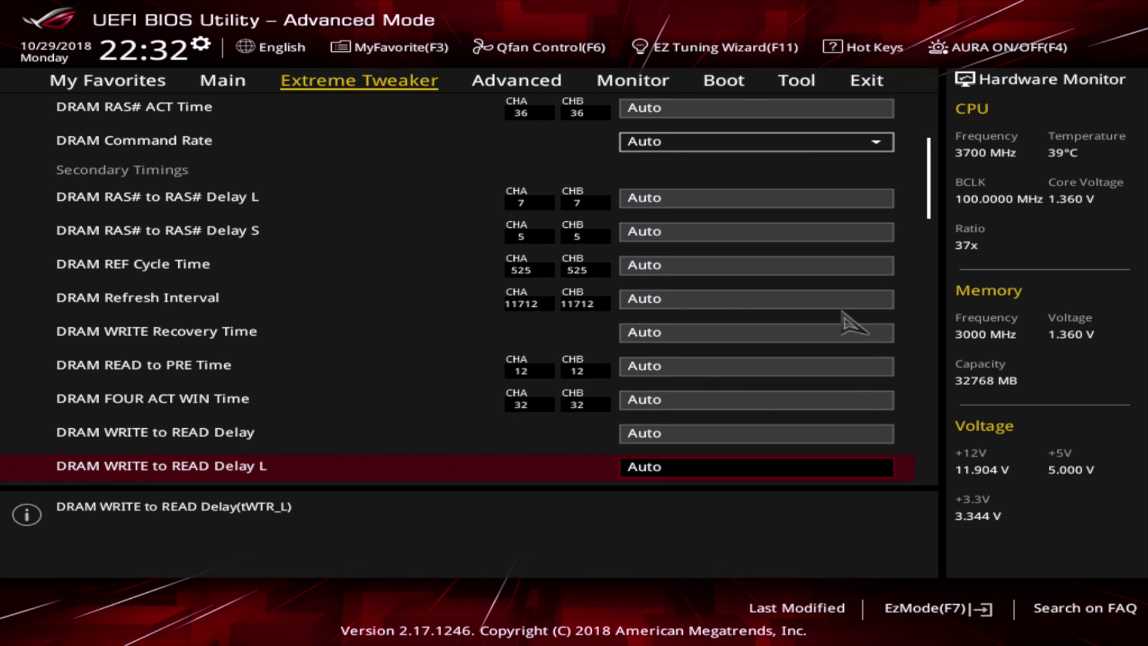
{"action": "key", "text": "Down"}
{"action": "key", "text": "Down"}
{"action": "key", "text": "Down"}
{"action": "key", "text": "Down"}
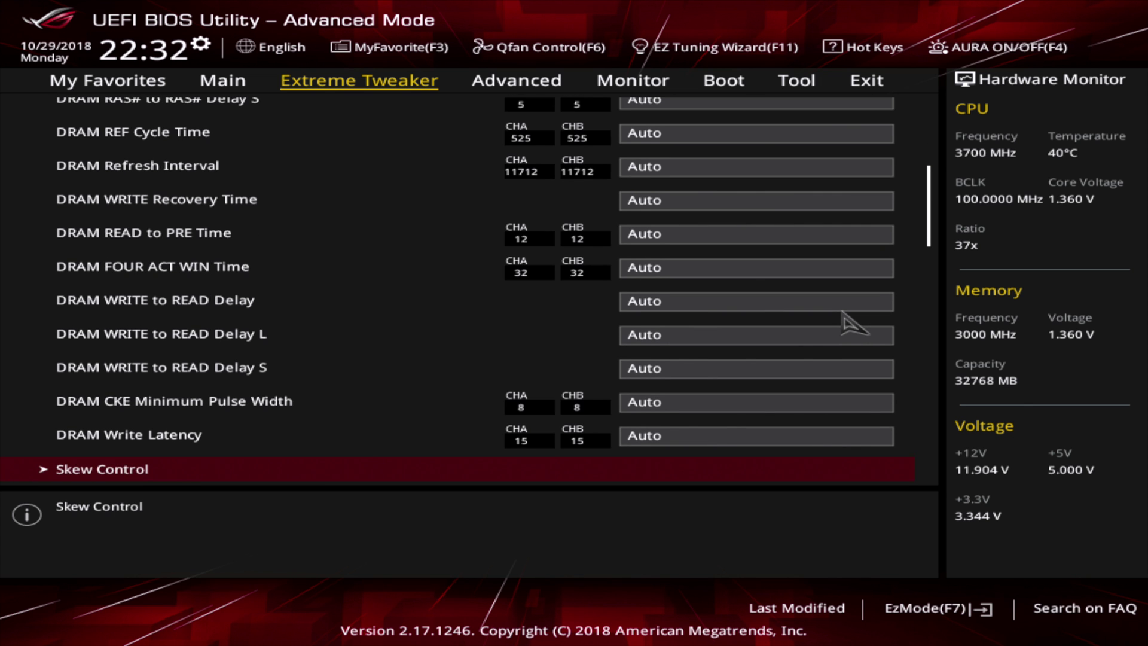
{"action": "key", "text": "Down"}
{"action": "key", "text": "Down"}
{"action": "key", "text": "Down"}
{"action": "key", "text": "Down"}
{"action": "key", "text": "Down"}
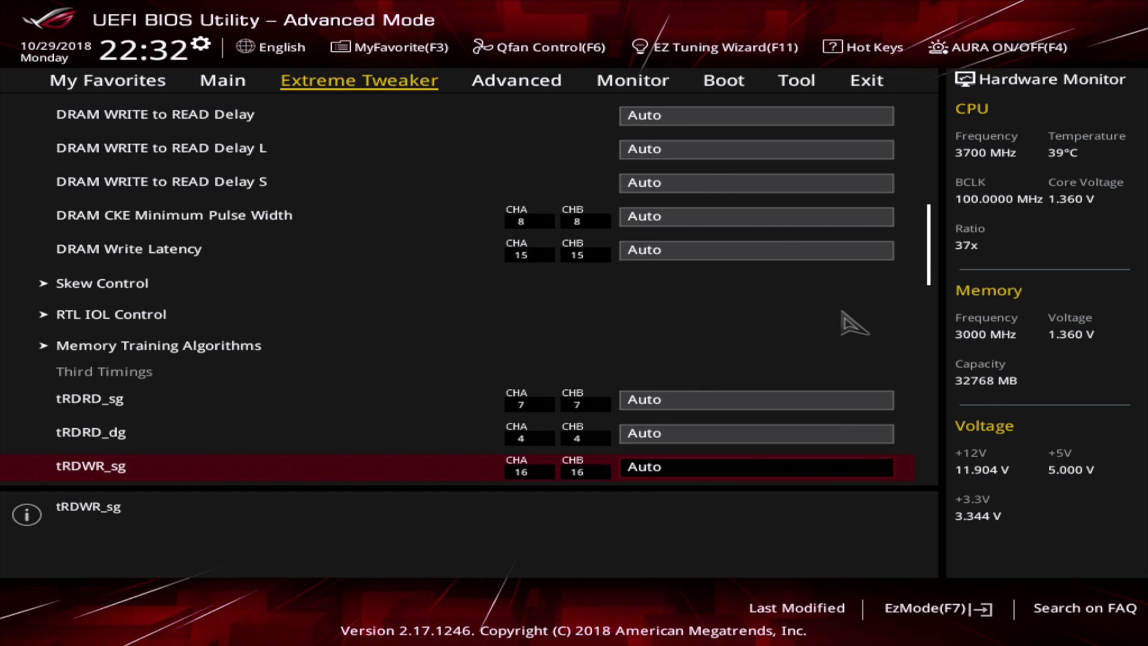
{"action": "key", "text": "Down"}
{"action": "key", "text": "Down"}
{"action": "key", "text": "Down"}
{"action": "key", "text": "Down"}
{"action": "key", "text": "Down"}
{"action": "key", "text": "Down"}
{"action": "key", "text": "Down"}
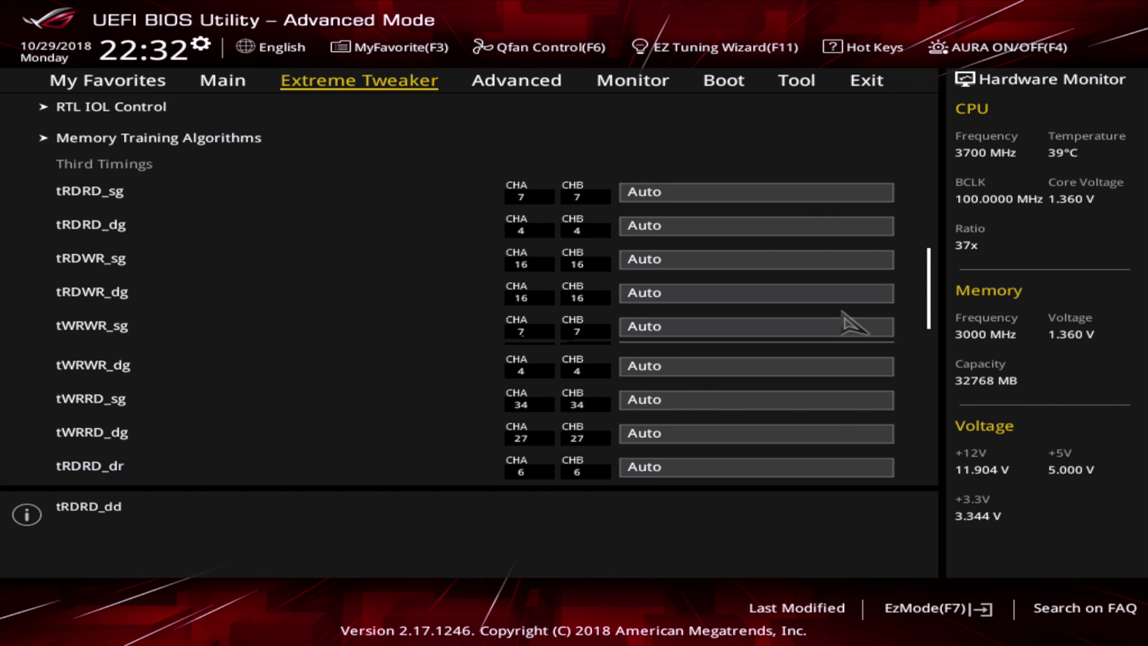
{"action": "key", "text": "Down"}
{"action": "key", "text": "Down"}
{"action": "key", "text": "Down"}
{"action": "key", "text": "Down"}
{"action": "key", "text": "Down"}
{"action": "key", "text": "Down"}
{"action": "key", "text": "Down"}
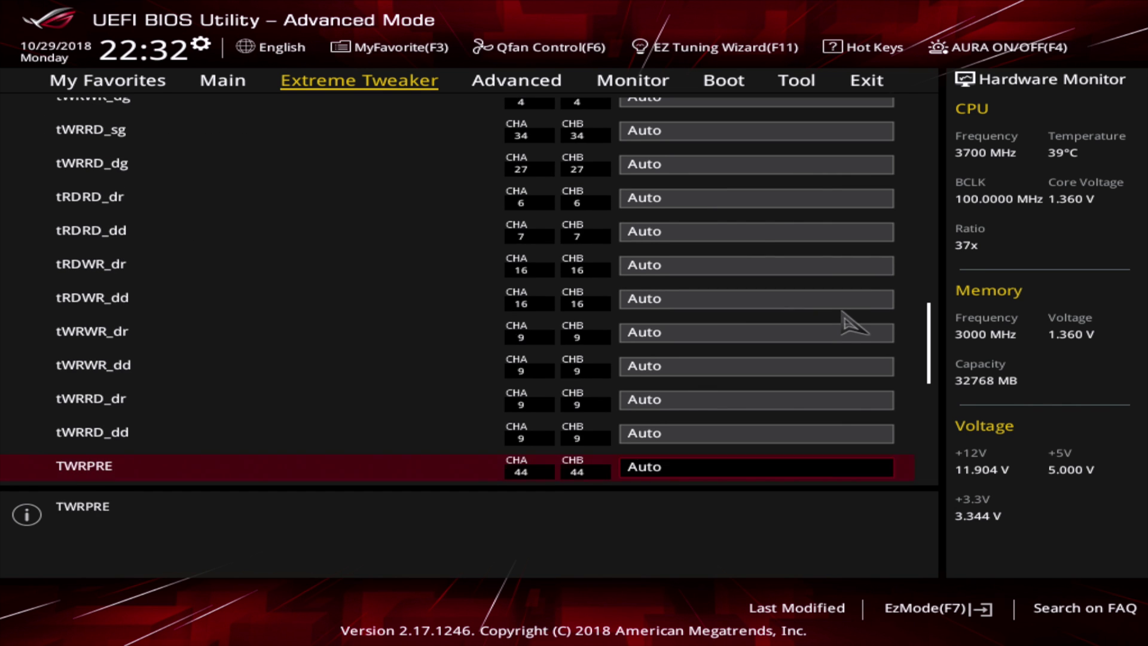
{"action": "key", "text": "Down"}
{"action": "key", "text": "Down"}
{"action": "key", "text": "Down"}
{"action": "key", "text": "Down"}
{"action": "key", "text": "Down"}
{"action": "key", "text": "Down"}
{"action": "key", "text": "Down"}
{"action": "key", "text": "Down"}
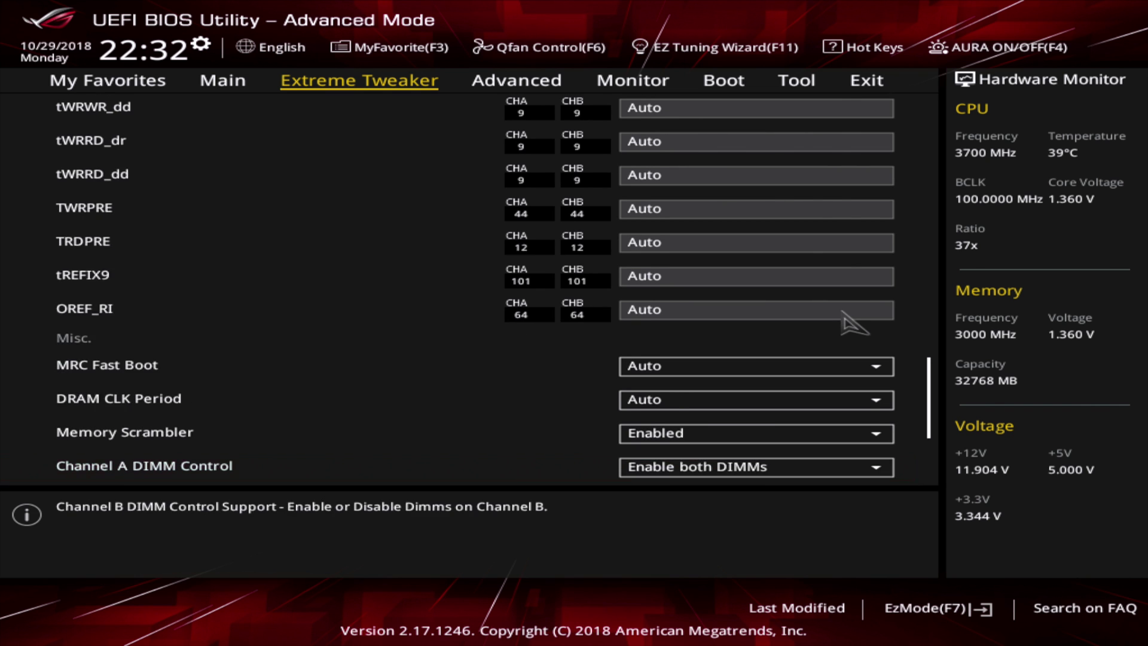
{"action": "key", "text": "Down"}
{"action": "key", "text": "Down"}
{"action": "key", "text": "Down"}
{"action": "key", "text": "Down"}
{"action": "key", "text": "Down"}
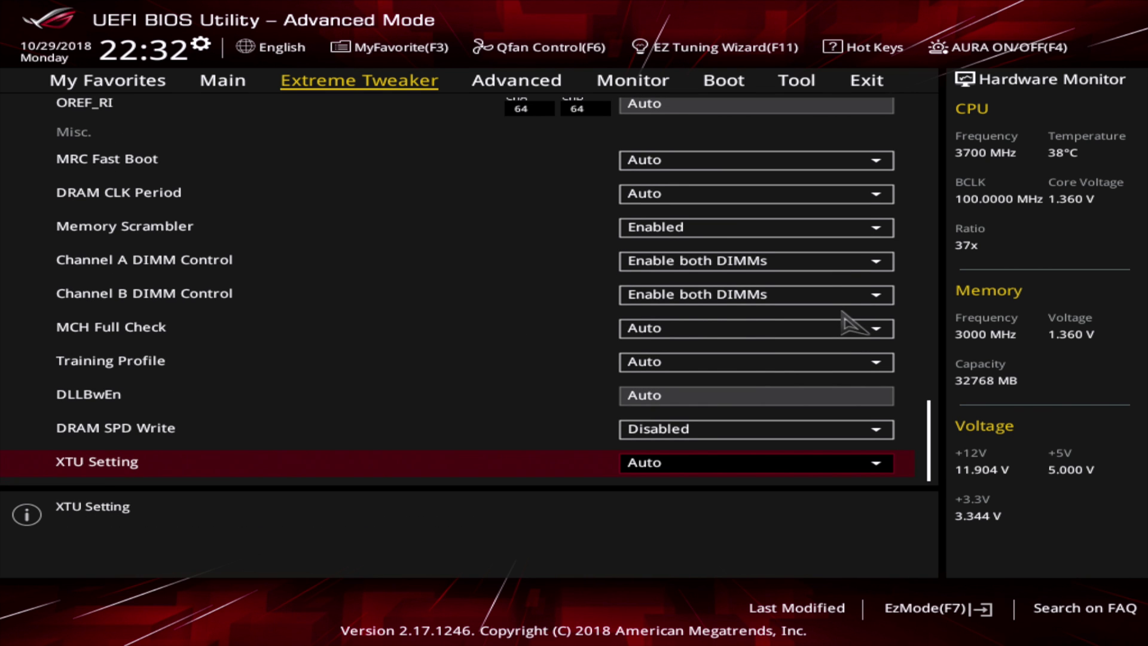
{"action": "key", "text": "Escape"}
Set DRAM Current Capability to 130% in External Digi+ Power Control.
{"action": "key", "text": "Down"}
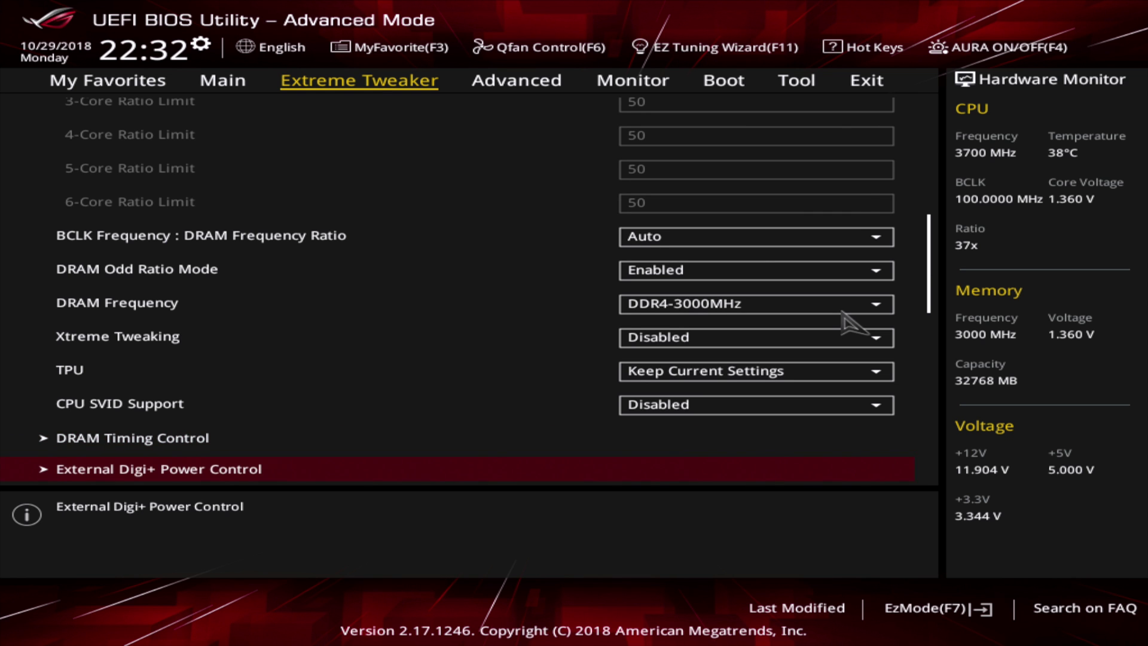
{"action": "key", "text": "Return"}
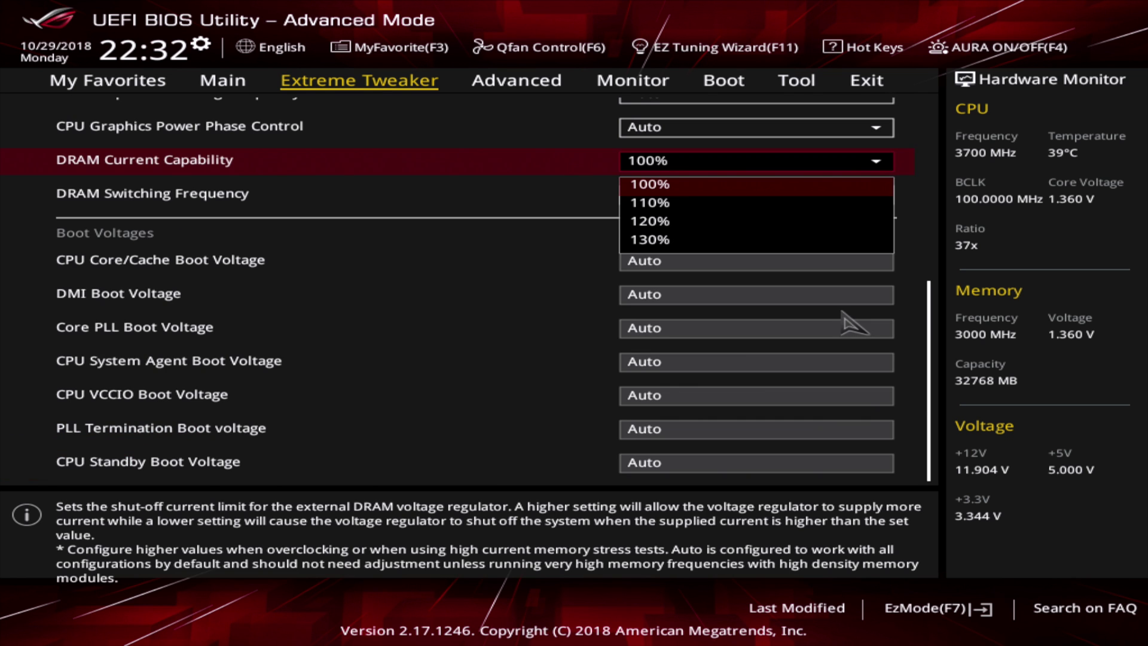
{"action": "key", "text": "Down"}
{"action": "key", "text": "Down"}
{"action": "key", "text": "Down"}
{"action": "key", "text": "Return"}
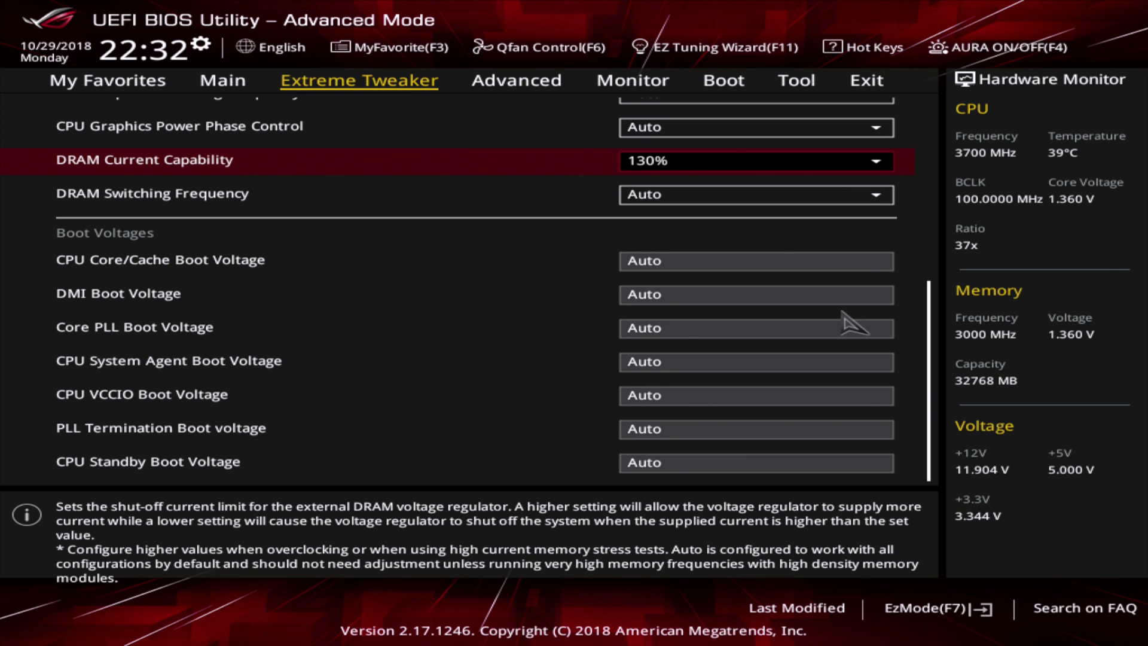
{"action": "key", "text": "Escape"}
Set both Min. and Max. CPU Cache Ratio to 45.
{"action": "key", "text": "Down"}
{"action": "key", "text": "Down"}
{"action": "key", "text": "Up"}
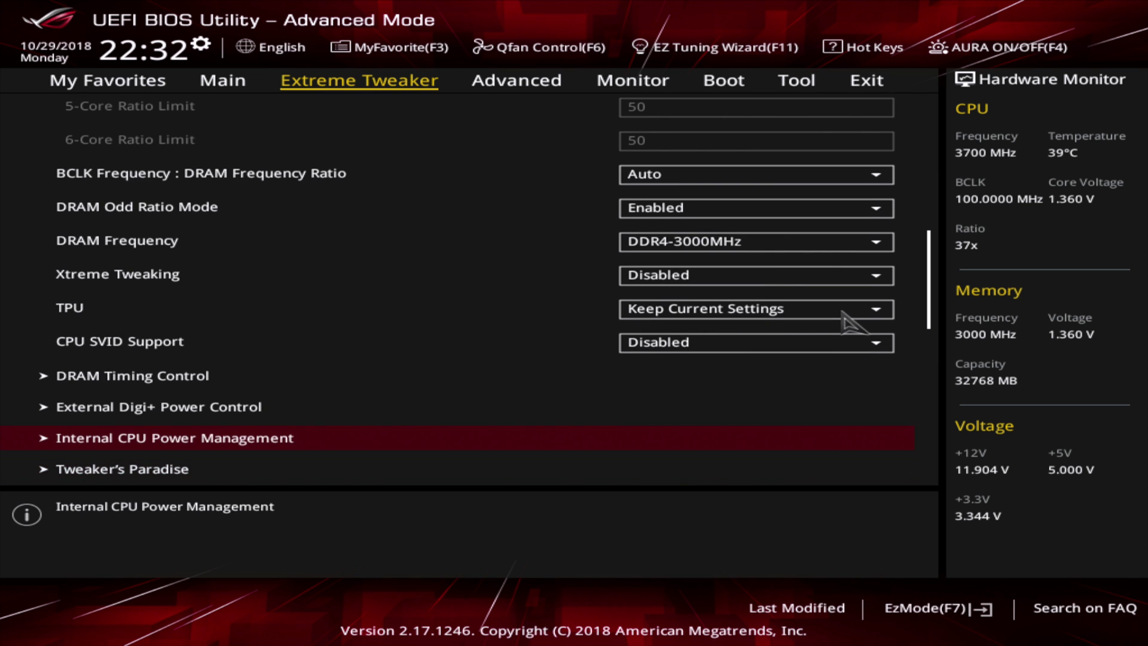
{"action": "key", "text": "Down"}
{"action": "key", "text": "Down"}
{"action": "key", "text": "Down"}
{"action": "key", "text": "Down"}
{"action": "key", "text": "Down"}
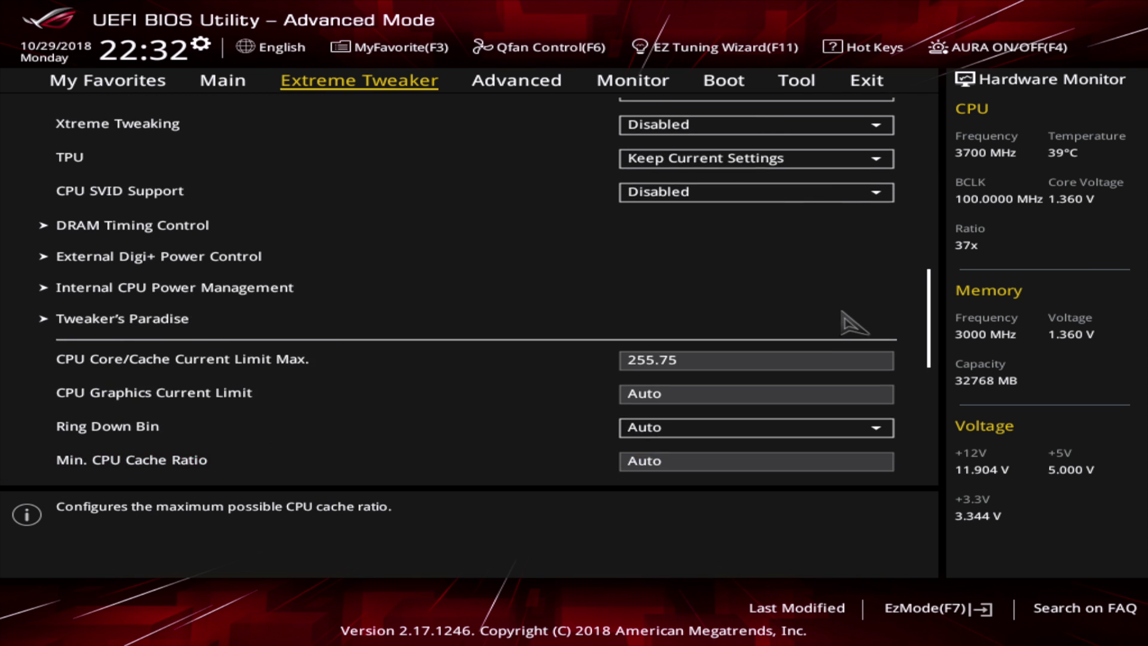
{"action": "key", "text": "Up"}
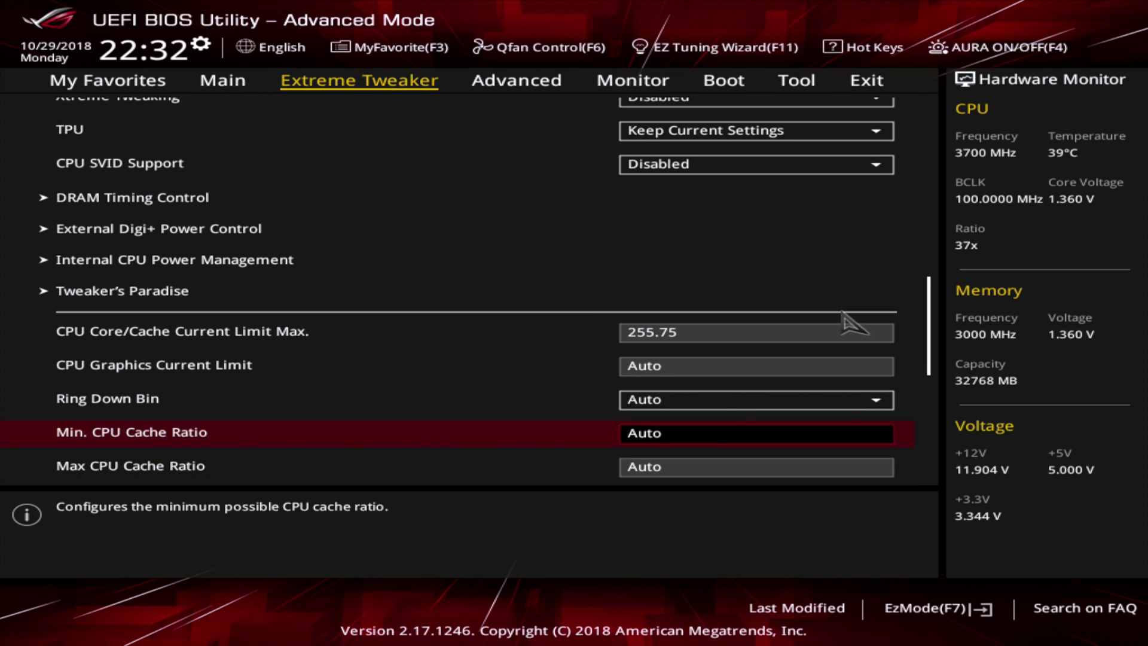
{"action": "type", "text": "4"}
{"action": "key", "text": "Down"}
{"action": "key", "text": "Down"}
{"action": "key", "text": "Down"}
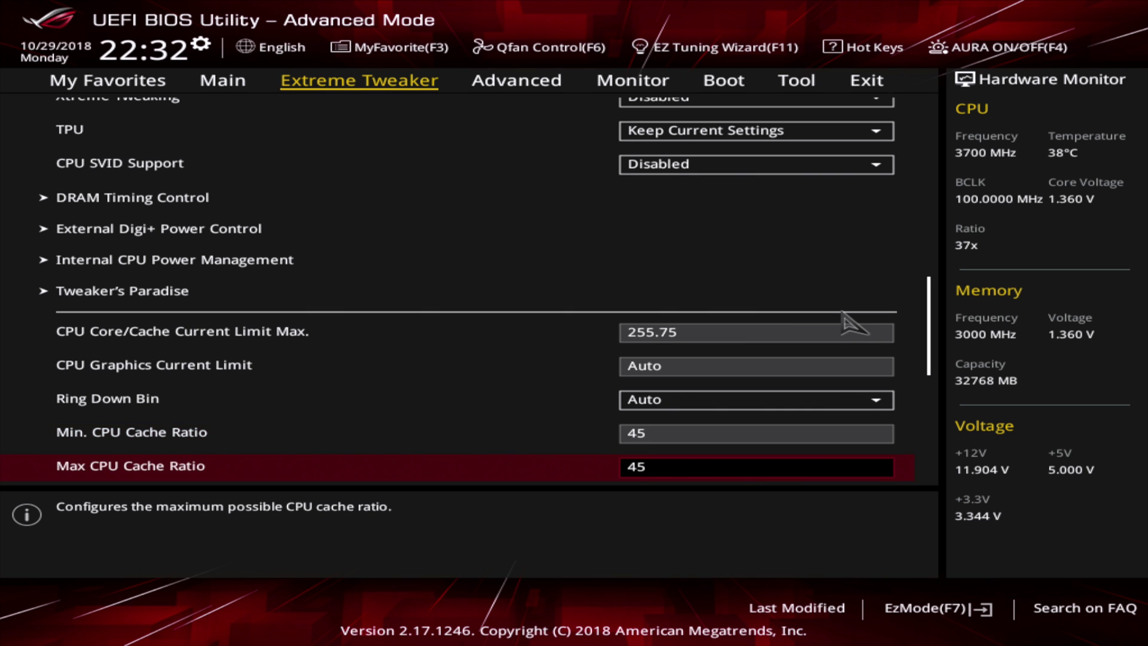
{"action": "key", "text": "Up"}
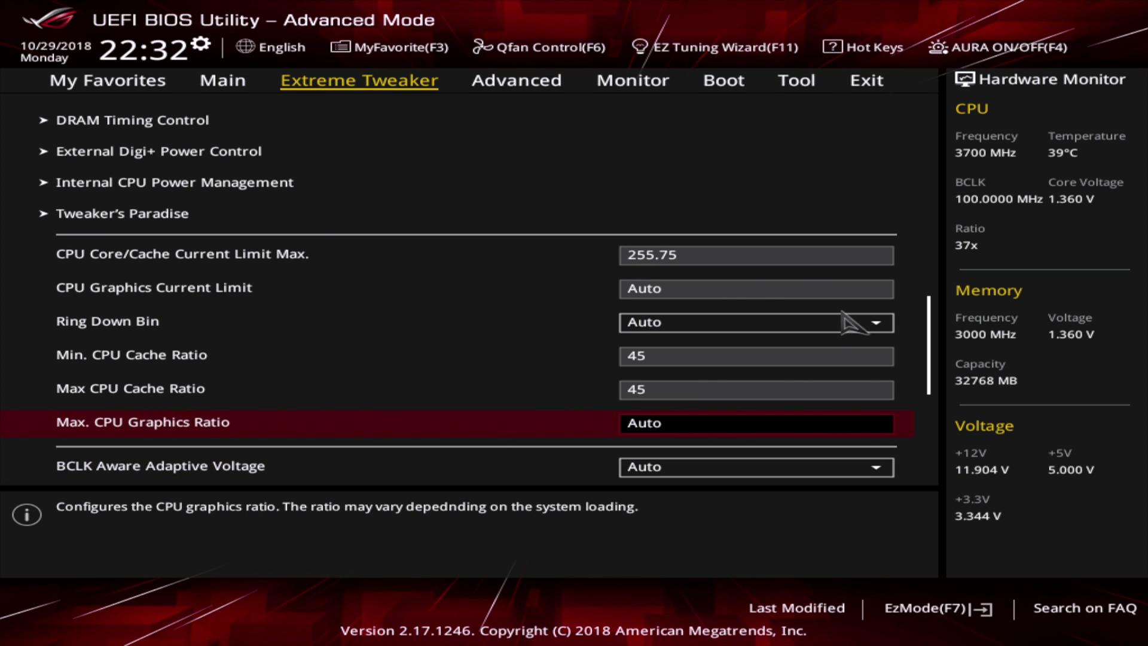
{"action": "key", "text": "Down"}
{"action": "key", "text": "Down"}
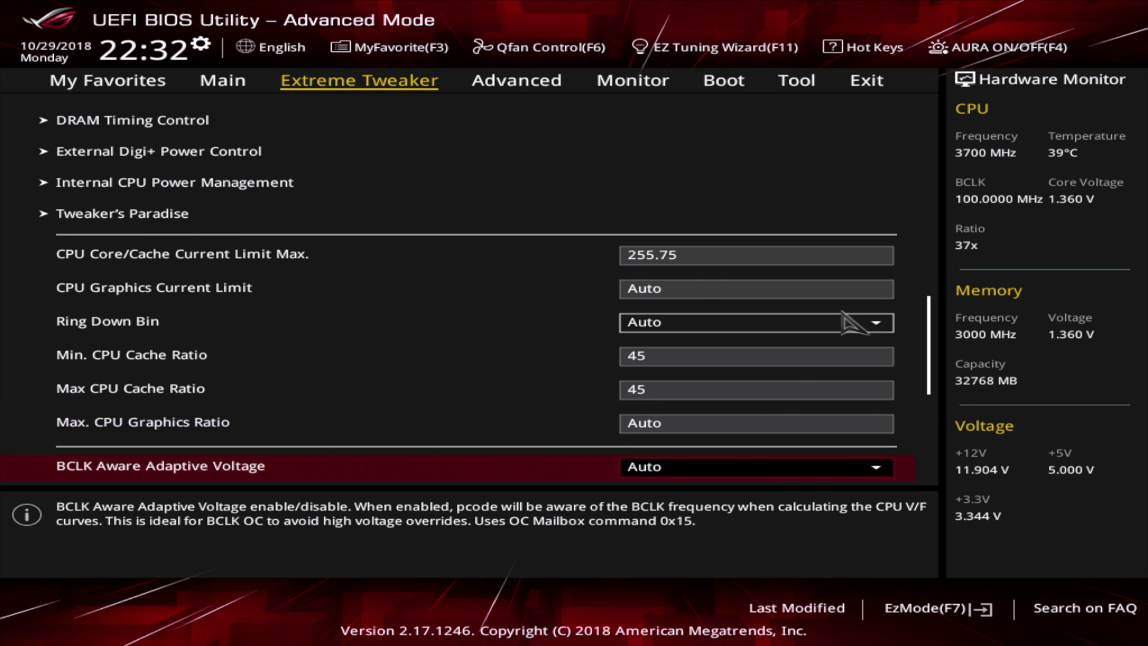
{"action": "key", "text": "Down"}
{"action": "key", "text": "Down"}
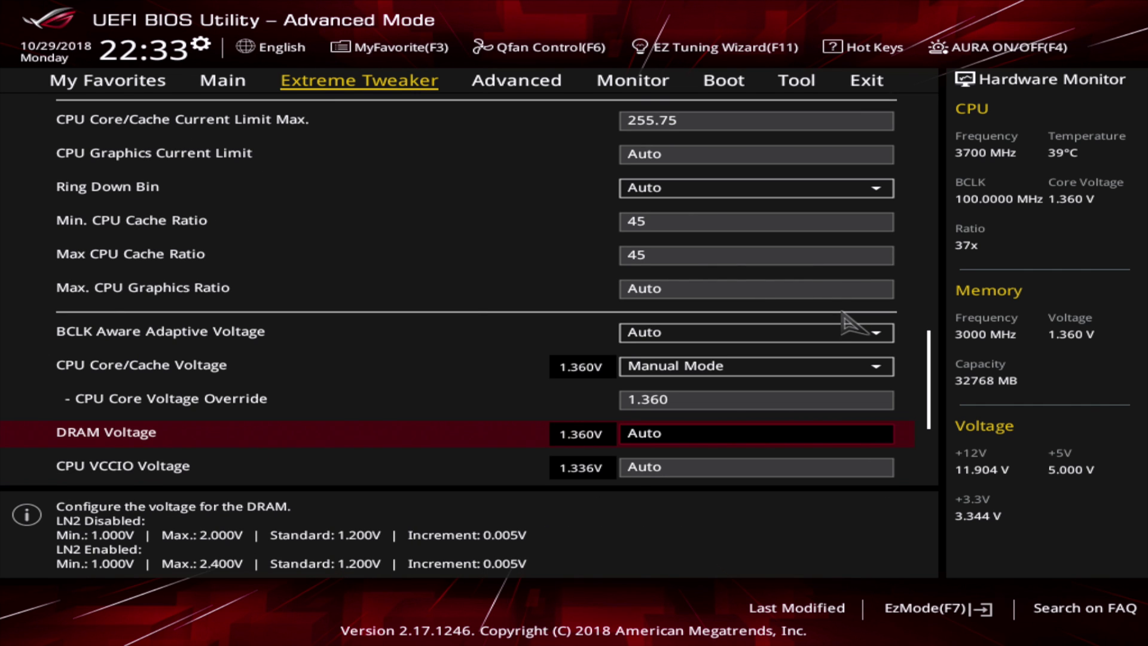
Enter 1.37 as the DRAM Voltage, then save and restart into Windows.
{"action": "type", "text": "1"}
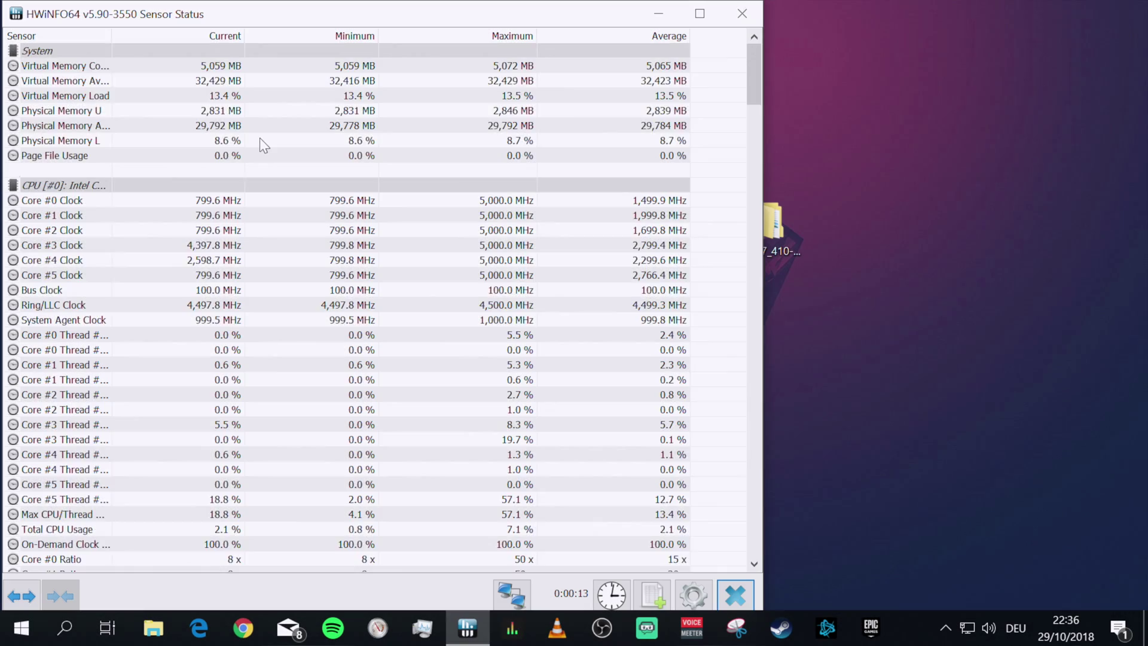
Scroll HWiNFO64 sensors to Memory Timings: about 1,500 MHz clock, 16-18-18-36 timings.
{"action": "scroll", "coordinate": [259, 141], "scroll_direction": "down", "scroll_amount": 4}
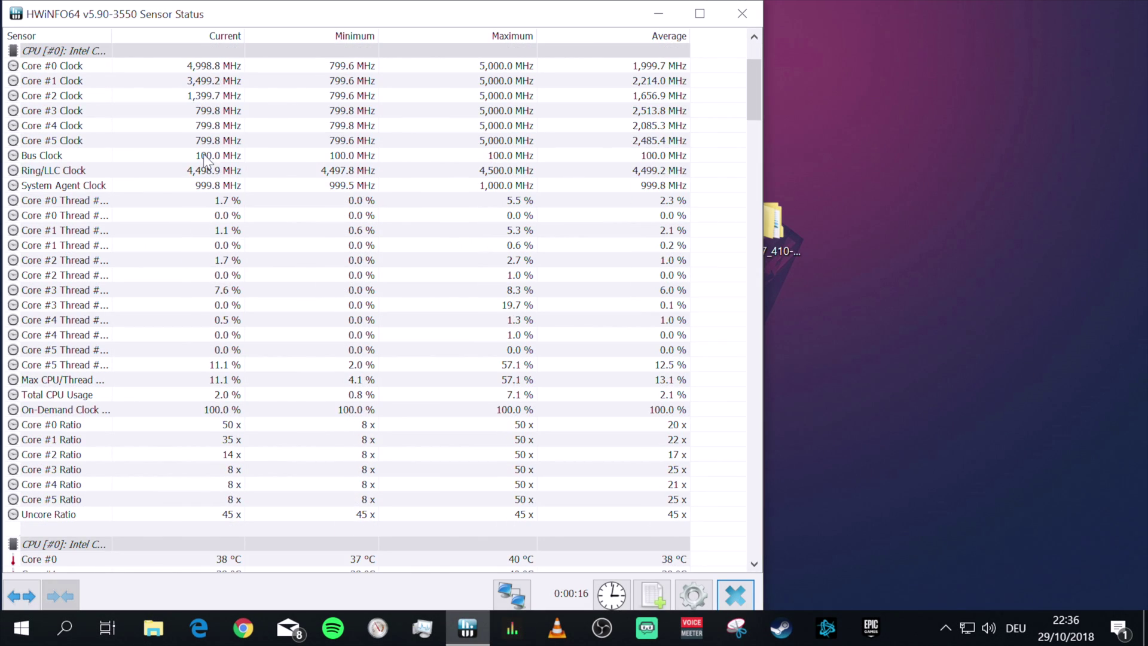
{"action": "scroll", "coordinate": [204, 154], "scroll_direction": "down", "scroll_amount": 20}
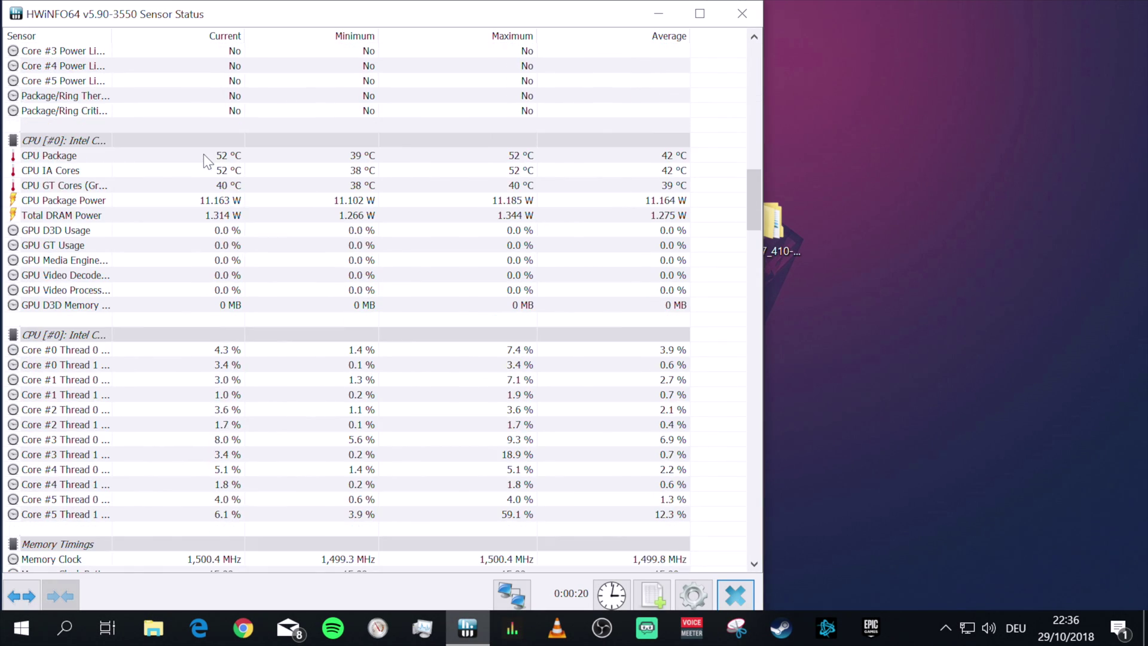
{"action": "scroll", "coordinate": [204, 153], "scroll_direction": "down", "scroll_amount": 7}
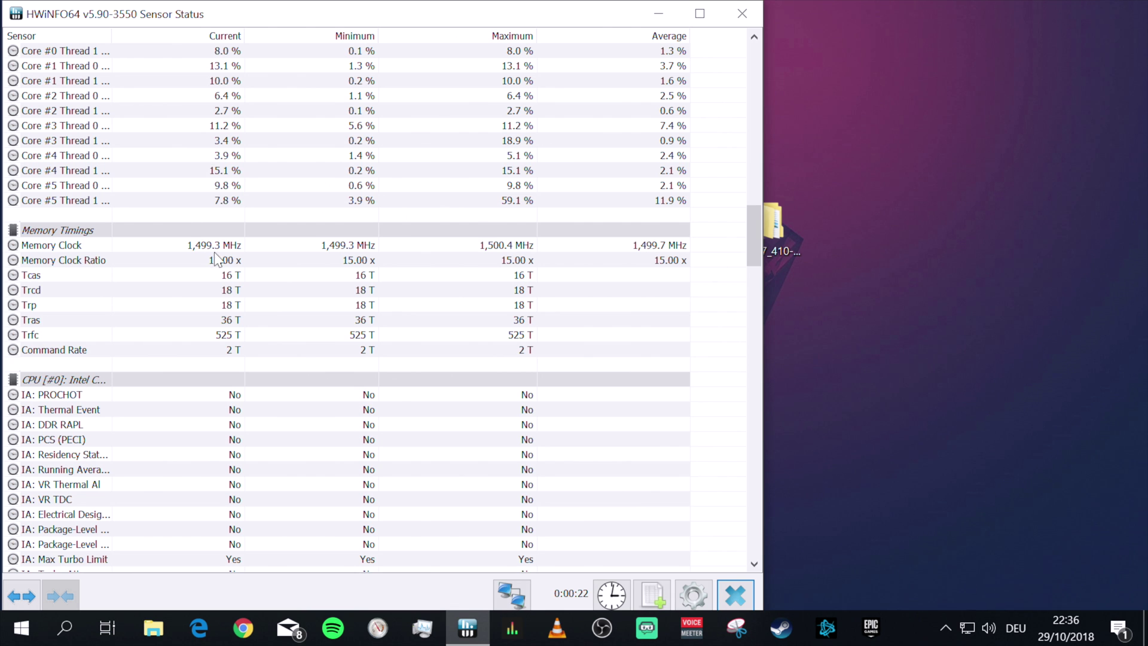